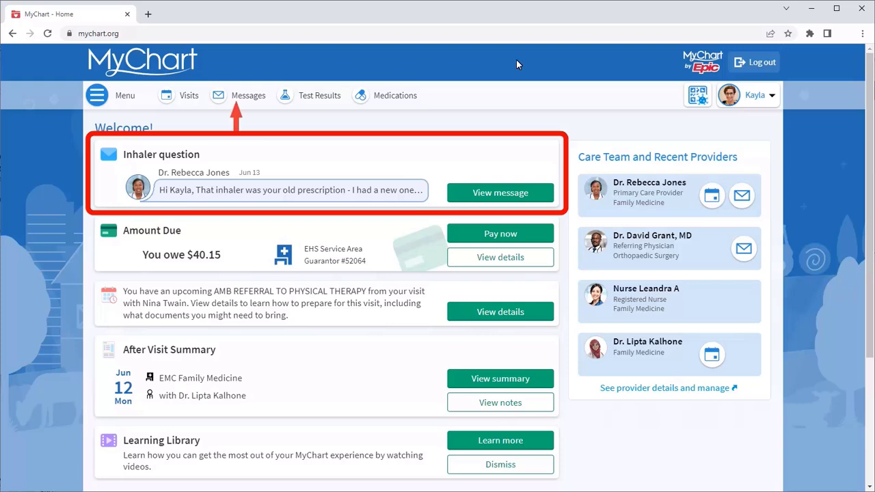
- Read the new message in the "Inhaler question" conversation and view its albuterol attachment
{"action": "left_click", "coordinate": [248, 97]}
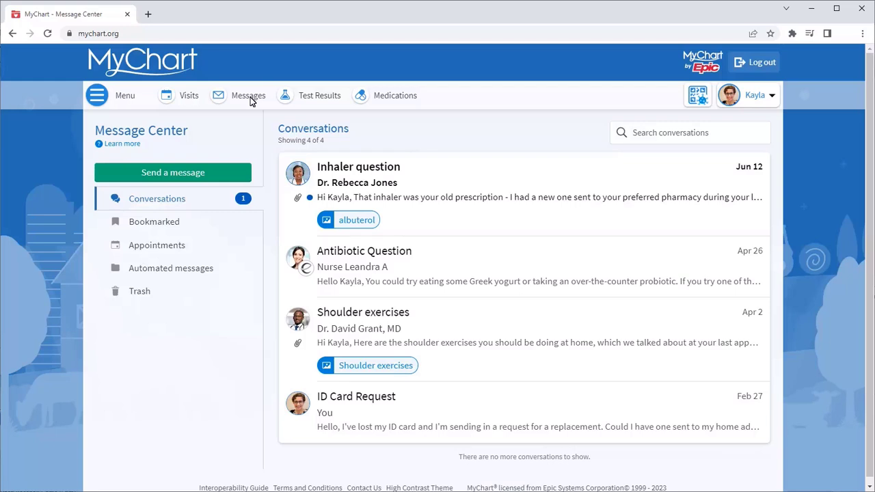
{"action": "left_click", "coordinate": [387, 201]}
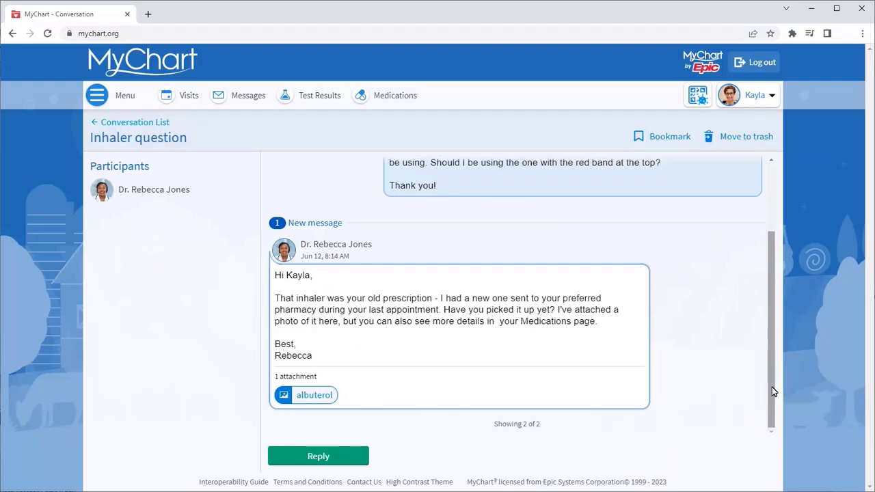
{"action": "mouse_move", "coordinate": [773, 390]}
{"action": "left_mouse_down"}
{"action": "mouse_move", "coordinate": [785, 312]}
{"action": "mouse_move", "coordinate": [786, 414]}
{"action": "left_mouse_up"}
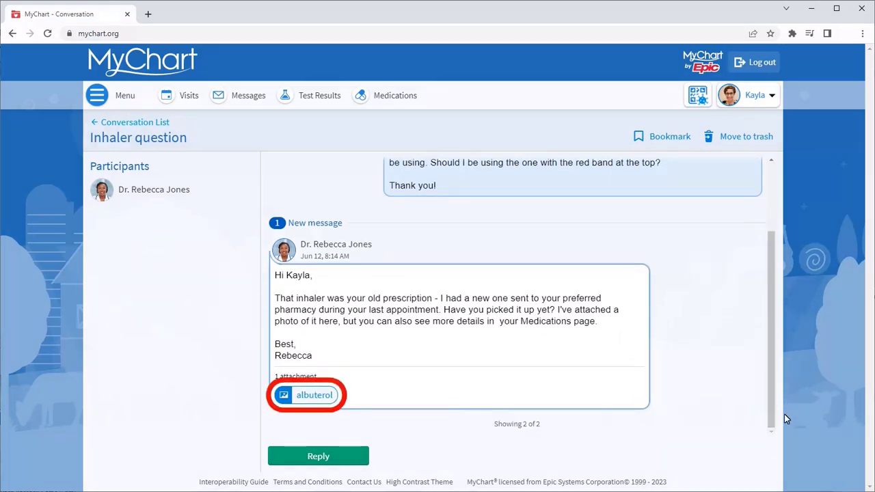
{"action": "left_click", "coordinate": [317, 398]}
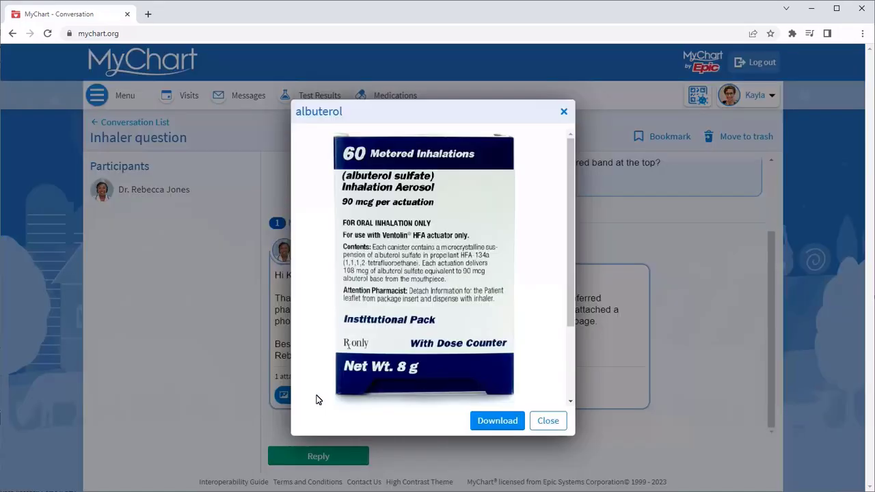
{"action": "left_click", "coordinate": [551, 421]}
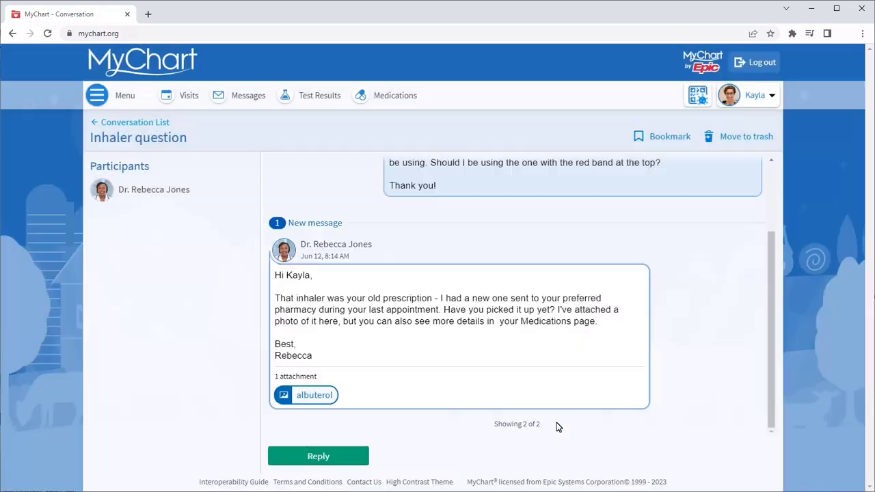
- Send the reply "Yes, but I'd like to talk to the nurse about how best to use it." and return to the conversation list
{"action": "left_click", "coordinate": [361, 440]}
{"action": "type", "text": "Yes, but I'd"}
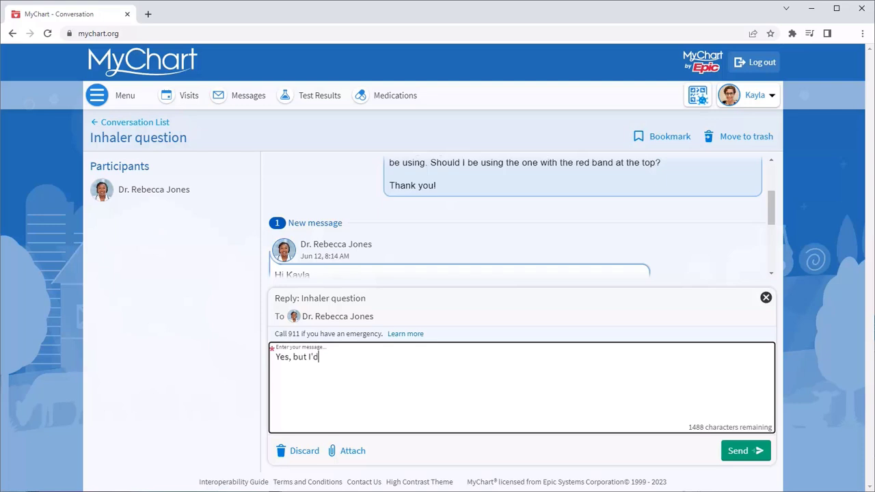
{"action": "type", "text": " like to talk to the n"}
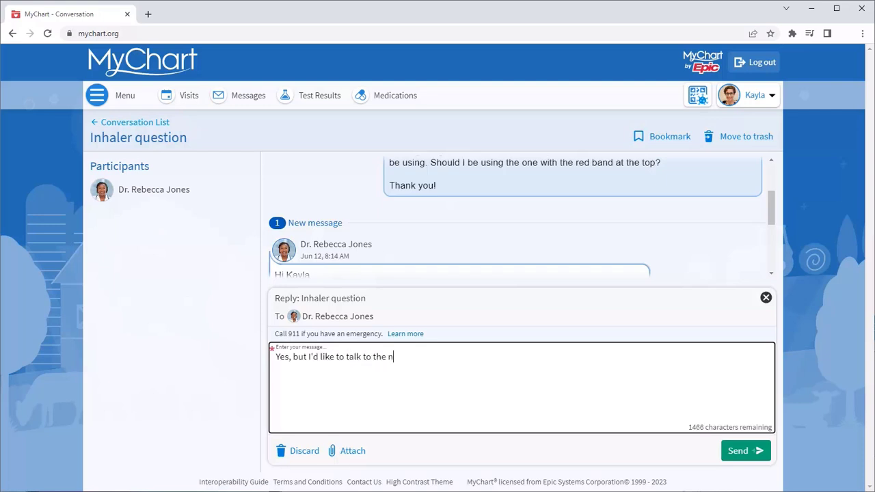
{"action": "type", "text": "urse about how best to use it."}
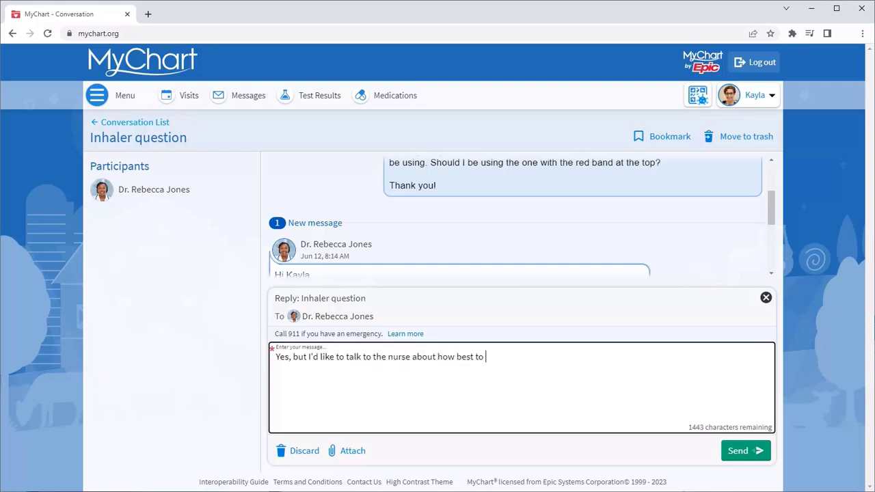
{"action": "left_click", "coordinate": [742, 450]}
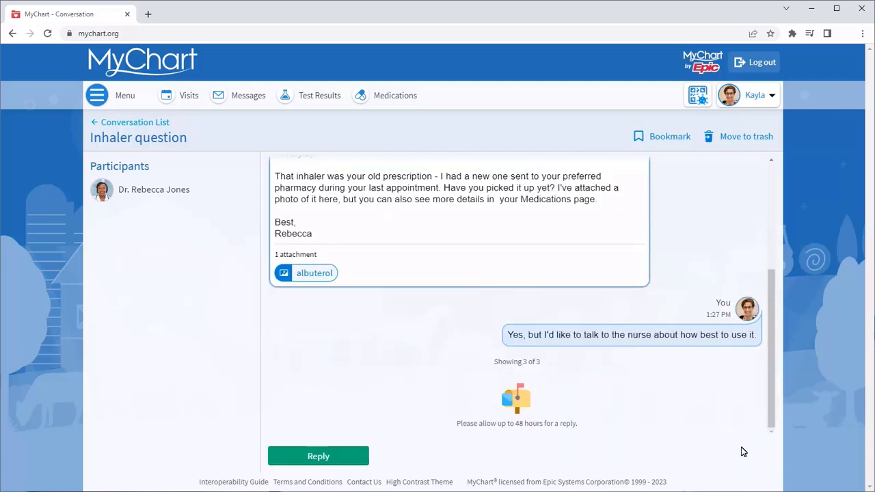
{"action": "left_click", "coordinate": [150, 122]}
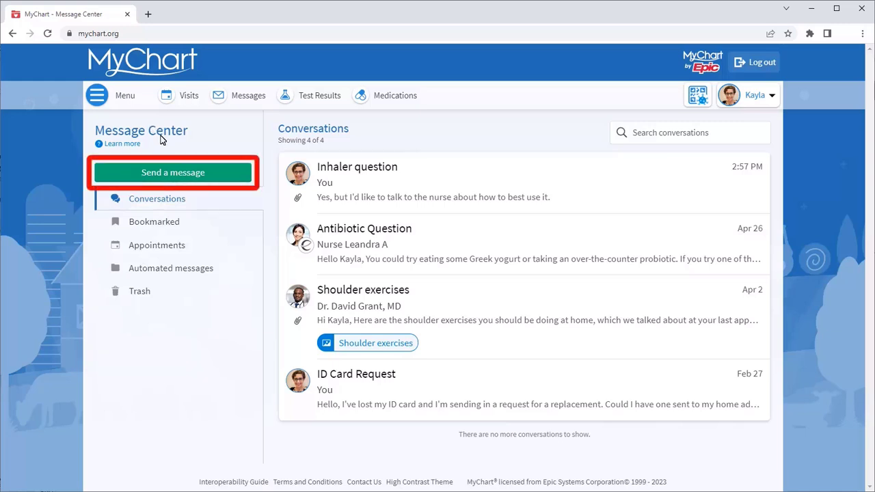
- Start a new medical question of the type "Brief medical question" addressed to the primary care provider
{"action": "left_click", "coordinate": [164, 172]}
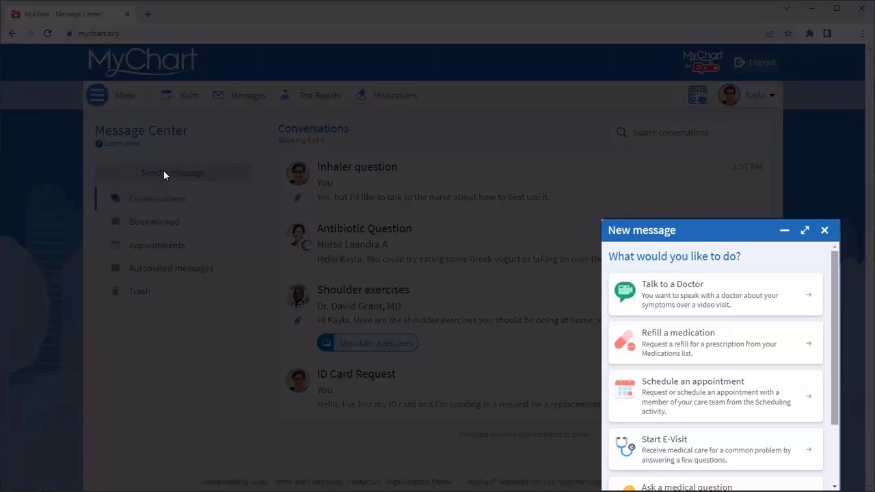
{"action": "left_click_drag", "start_coordinate": [837, 315], "coordinate": [837, 335]}
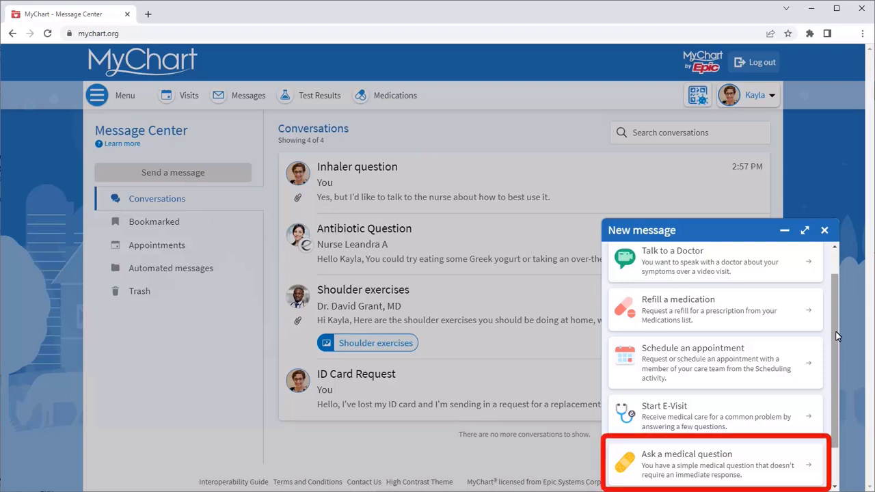
{"action": "left_click", "coordinate": [745, 462]}
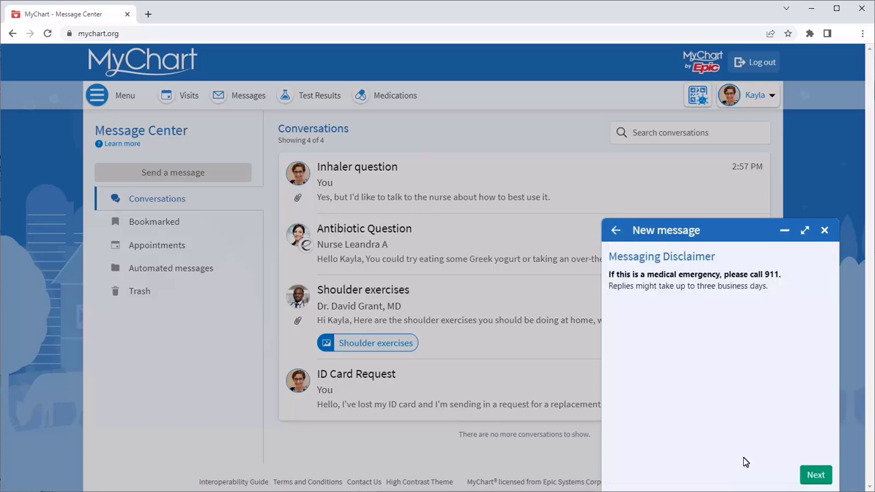
{"action": "left_click", "coordinate": [819, 478]}
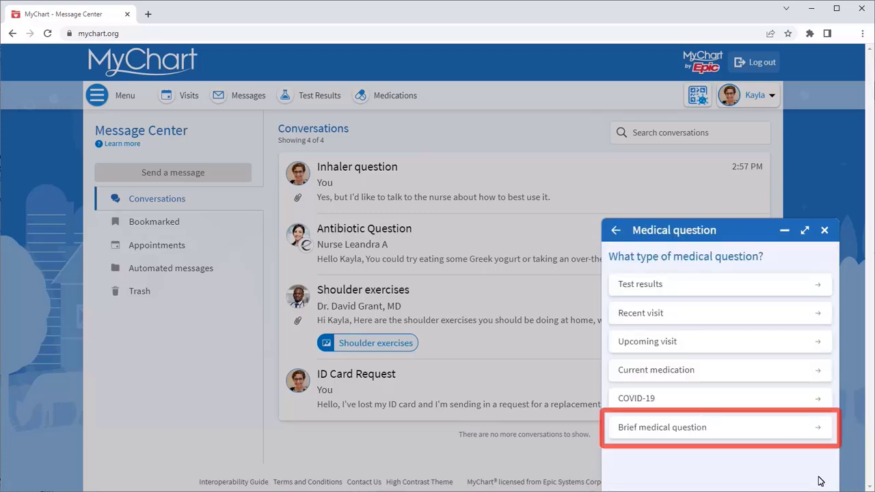
{"action": "left_click", "coordinate": [747, 431]}
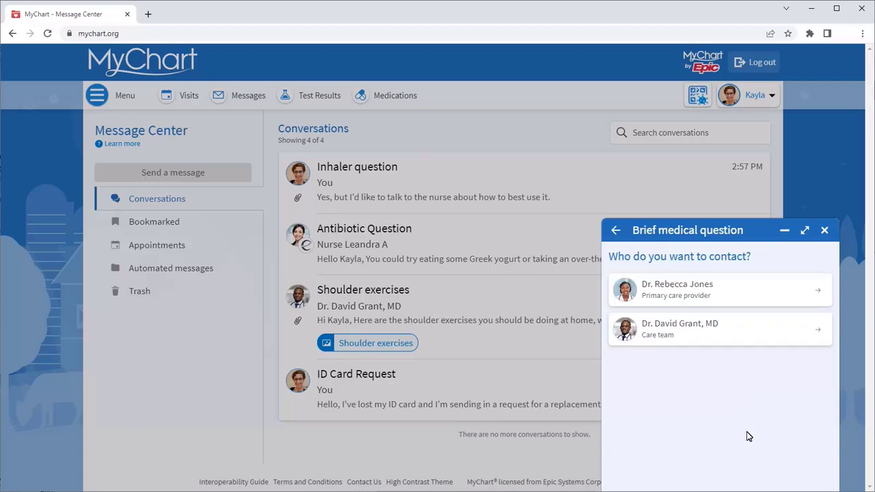
{"action": "left_click", "coordinate": [729, 292]}
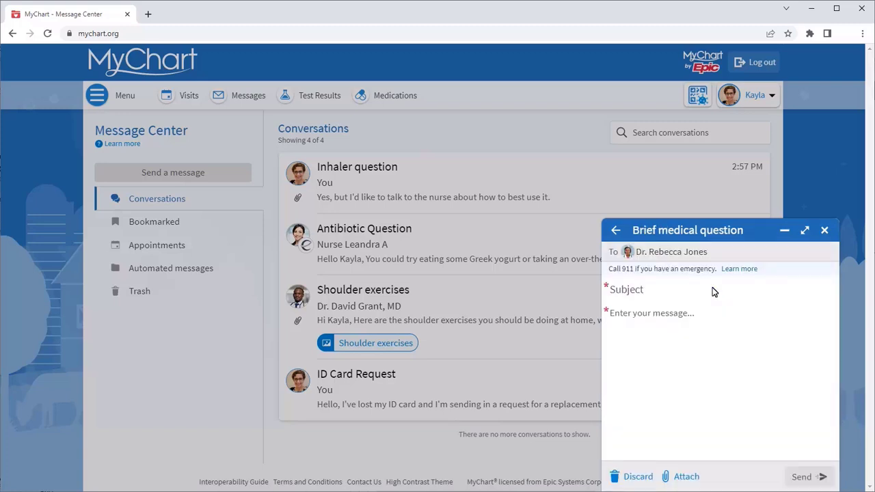
- Enter the subject "Rash question" and greet the doctor with "I think I might have poison ivy. See the attached picture. Can you recommend treatment?"
{"action": "left_click", "coordinate": [713, 290]}
{"action": "type", "text": "Rash question"}
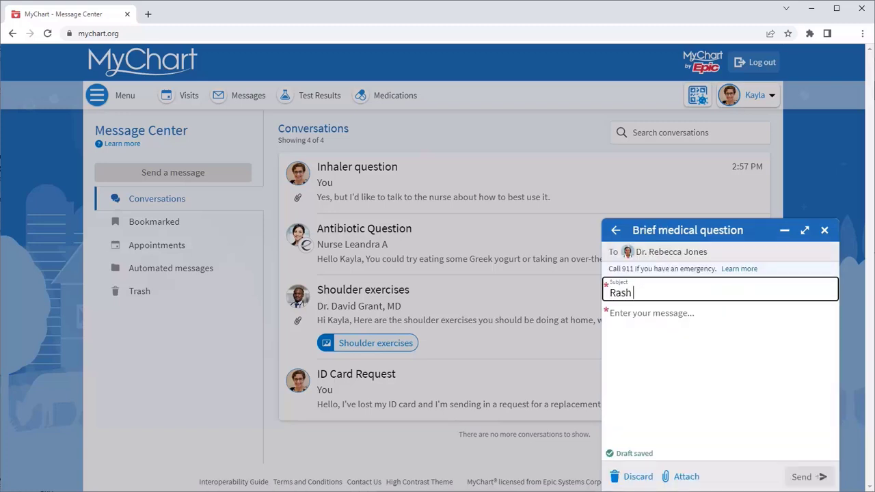
{"action": "key", "text": "Tab"}
{"action": "type", "text": "Hi, Dr. Jones,"}
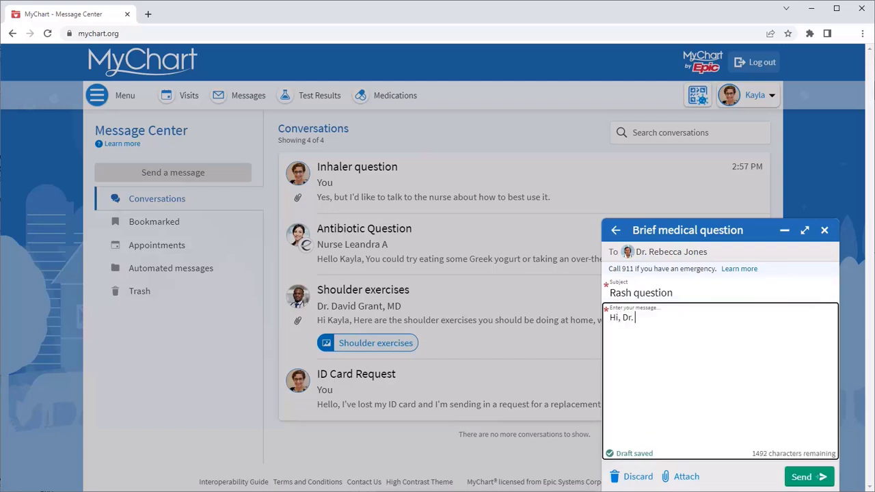
{"action": "key", "text": "Return"}
{"action": "type", "text": "I think I might have poison ivy. See the attached picture."}
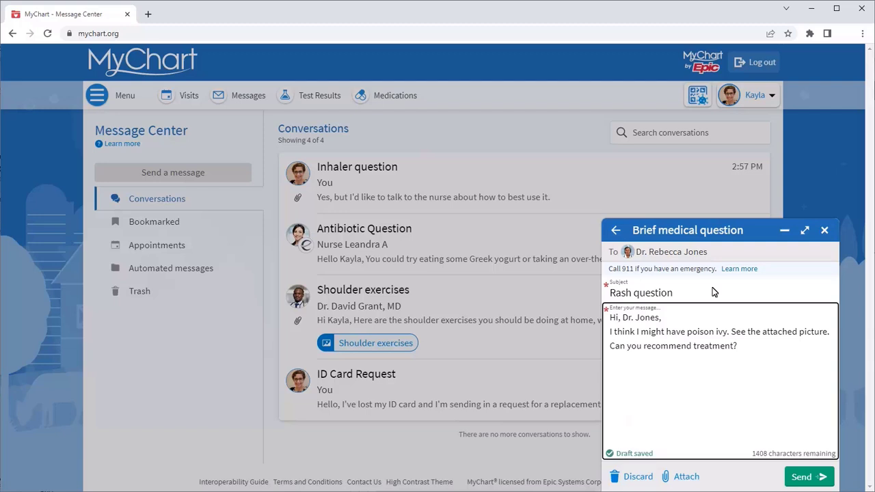
- Close the message as a draft, reopen the "Rash question" draft, and attach the rash-today image from the Images folder
{"action": "left_click", "coordinate": [824, 232]}
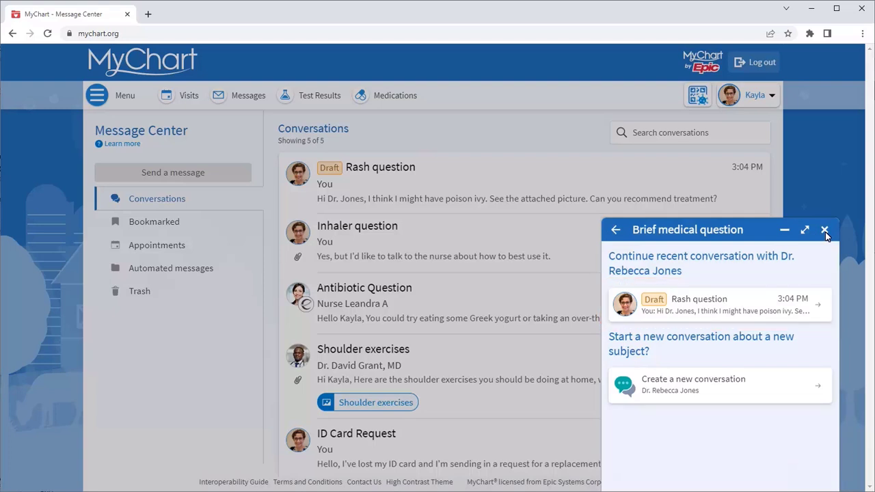
{"action": "left_click", "coordinate": [742, 303]}
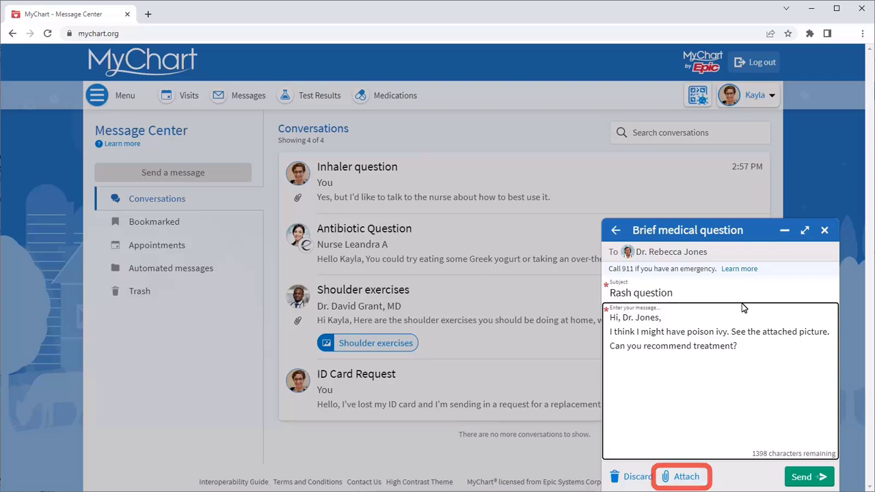
{"action": "left_click", "coordinate": [686, 477]}
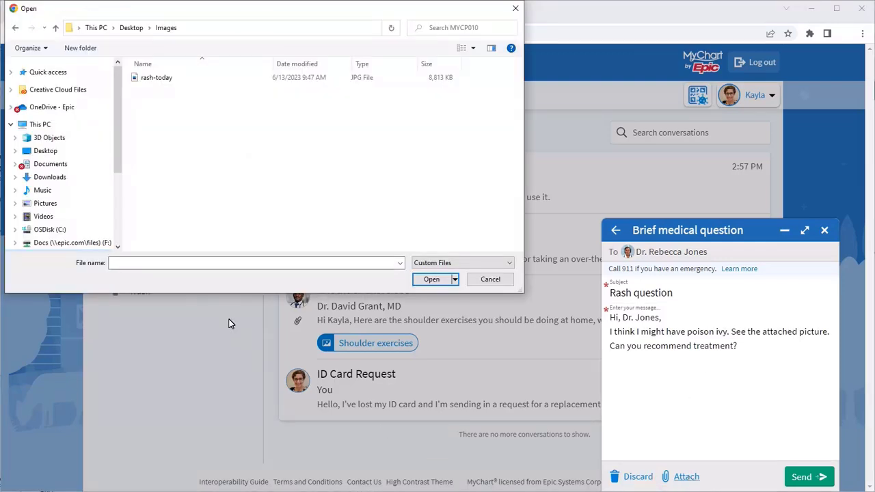
{"action": "double_click", "coordinate": [156, 79]}
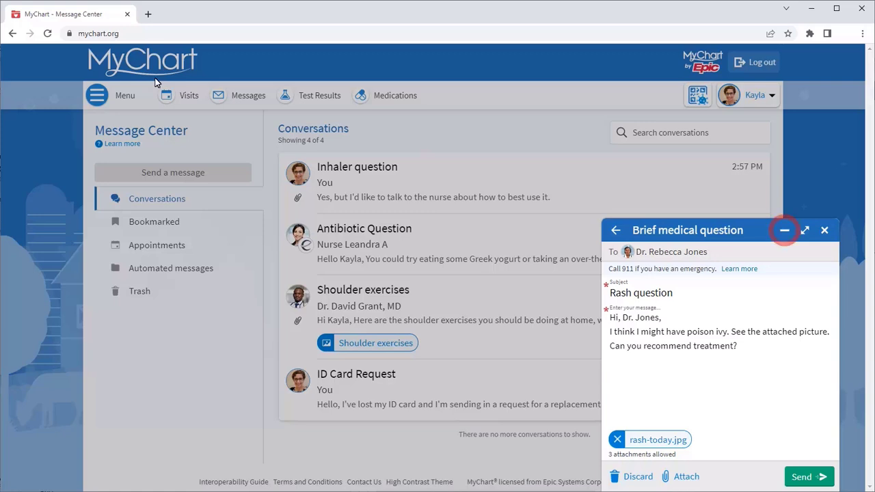
- Minimize the message being written, read the "Antibiotic Question" conversation, and return to the conversation list
{"action": "left_click", "coordinate": [784, 230]}
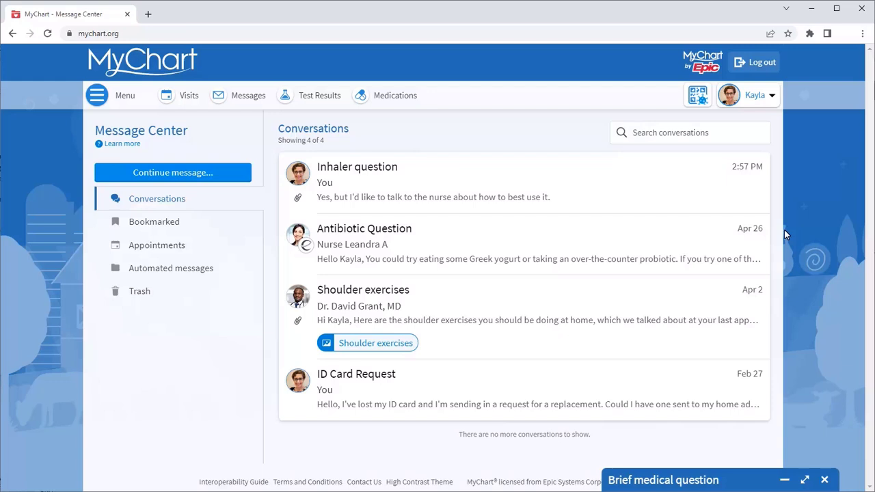
{"action": "left_click", "coordinate": [424, 245]}
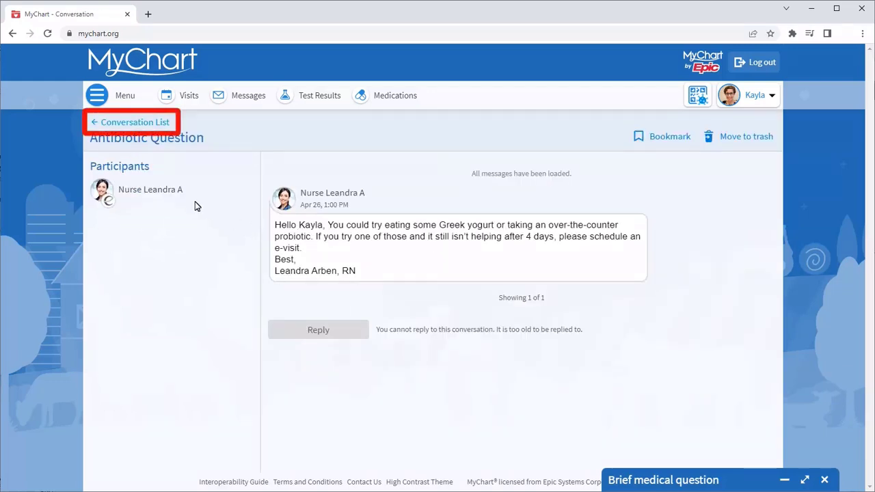
{"action": "left_click", "coordinate": [145, 124]}
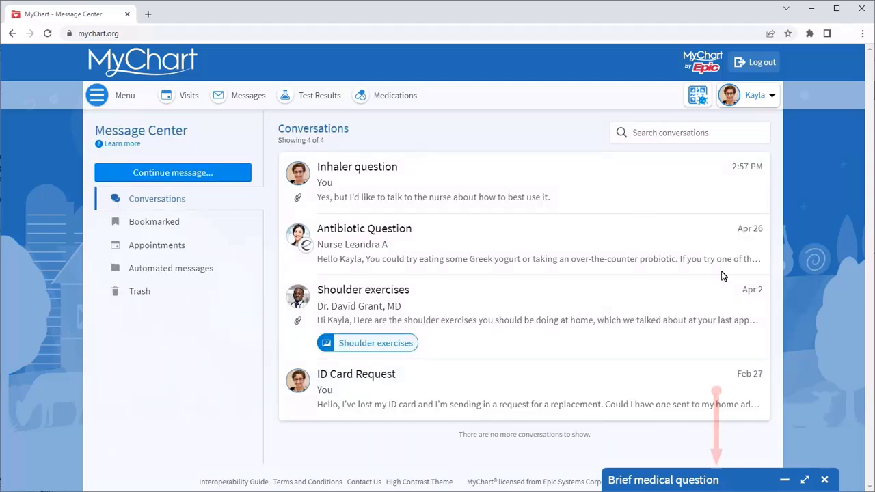
- Restore the minimized "Rash question" message, send it, and go back to the conversation list
{"action": "left_click", "coordinate": [805, 481]}
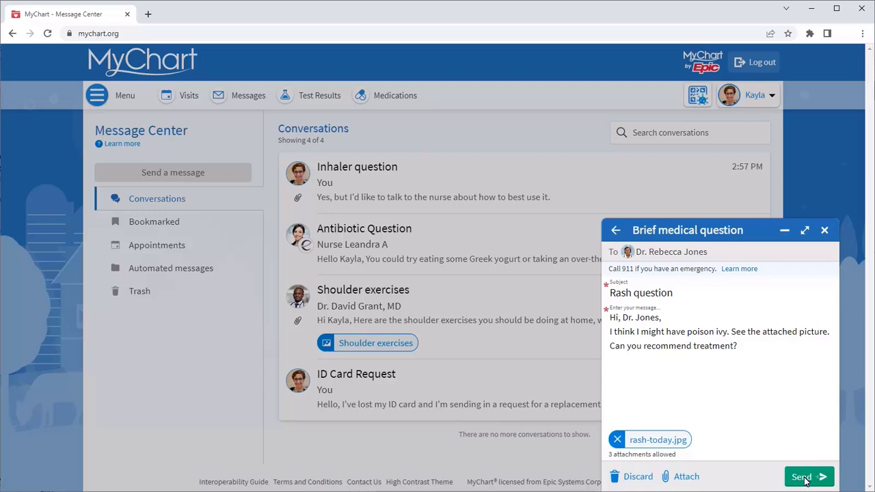
{"action": "left_click", "coordinate": [804, 478]}
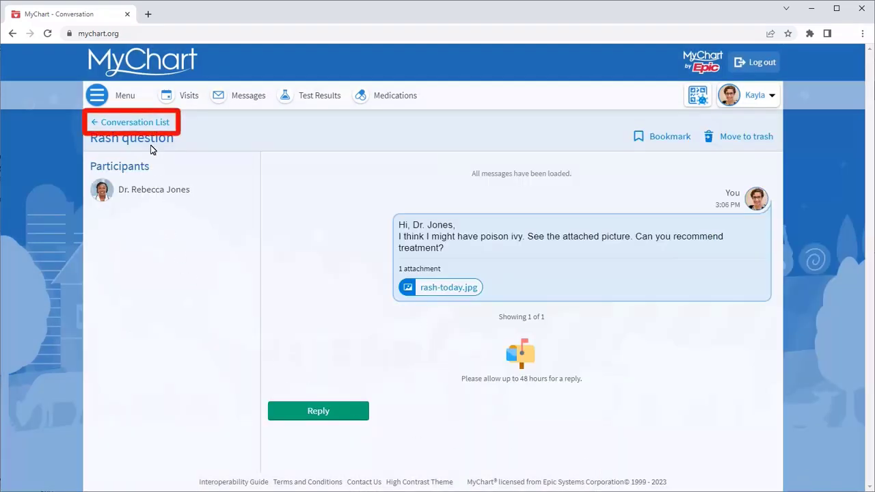
{"action": "left_click", "coordinate": [150, 124]}
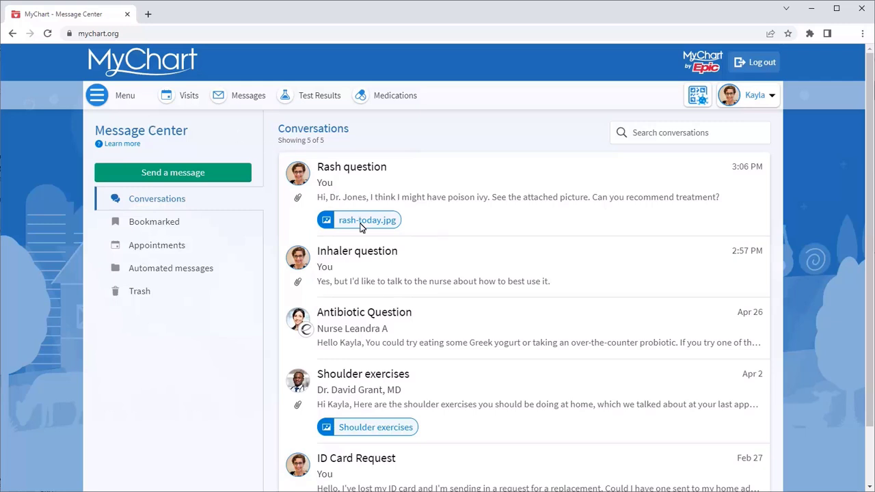
- Bookmark the "Shoulder exercises" conversation and return to the conversation list
{"action": "left_click", "coordinate": [399, 401]}
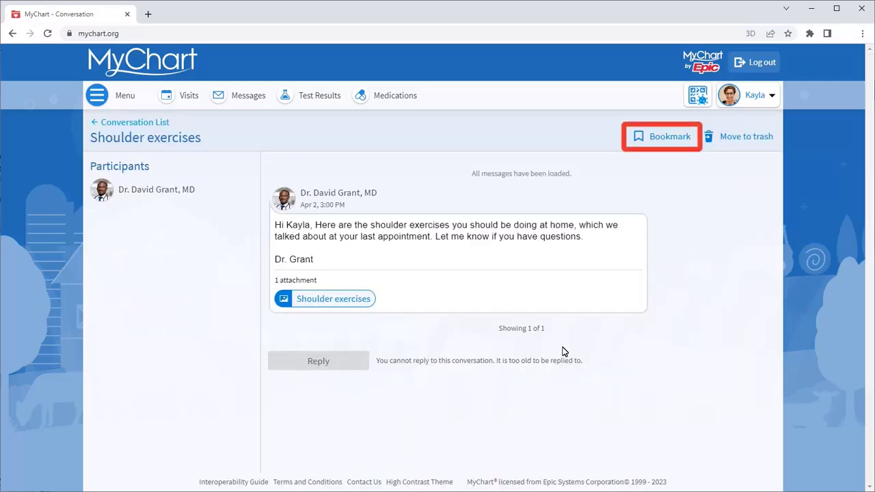
{"action": "left_click", "coordinate": [639, 139]}
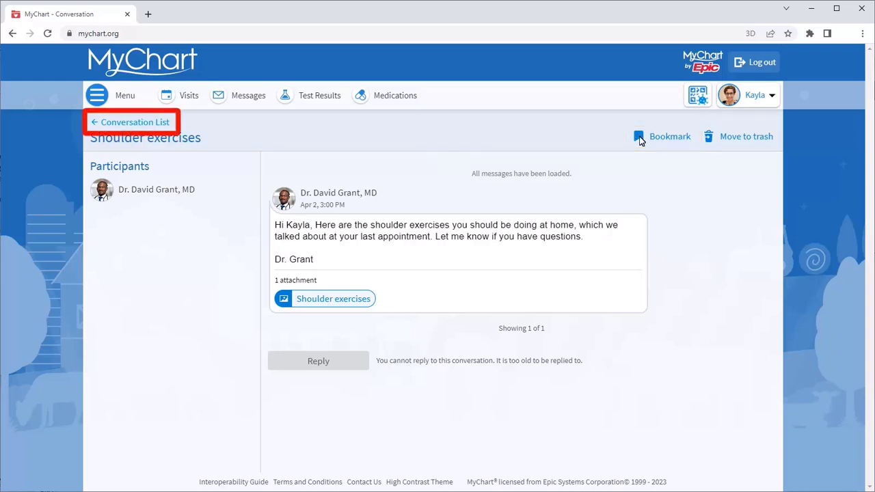
{"action": "left_click", "coordinate": [146, 122]}
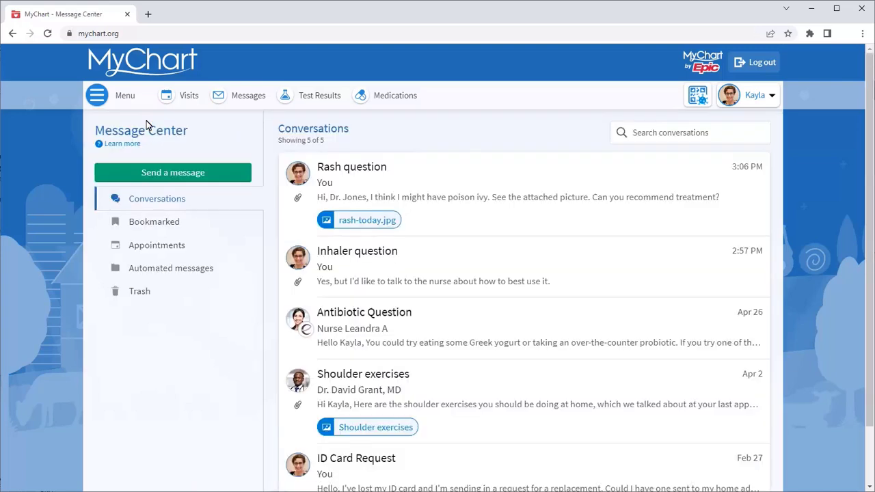
- Open the "Shoulder exercises" conversation from the bookmarked conversations and move it to the trash
{"action": "left_click", "coordinate": [155, 225]}
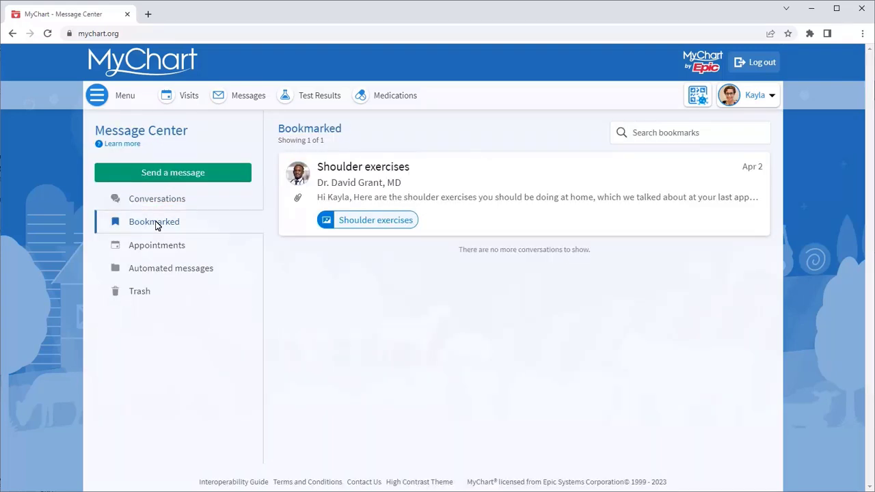
{"action": "left_click", "coordinate": [449, 207]}
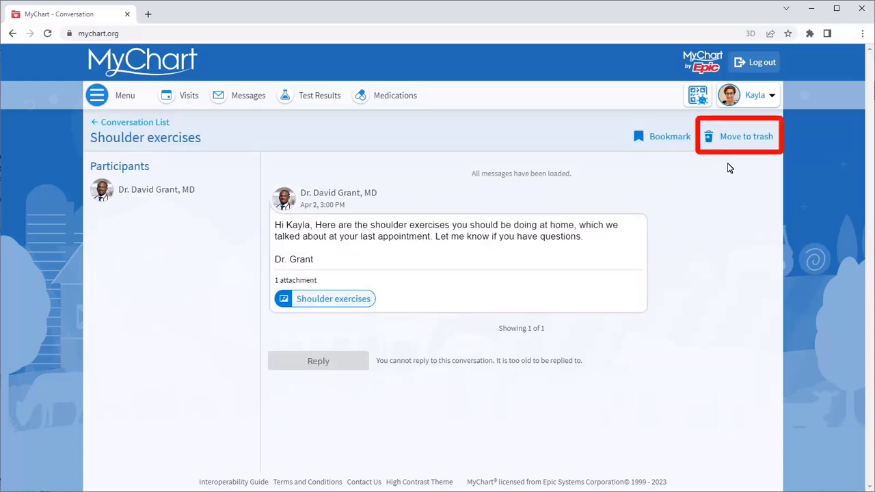
{"action": "left_click", "coordinate": [742, 142]}
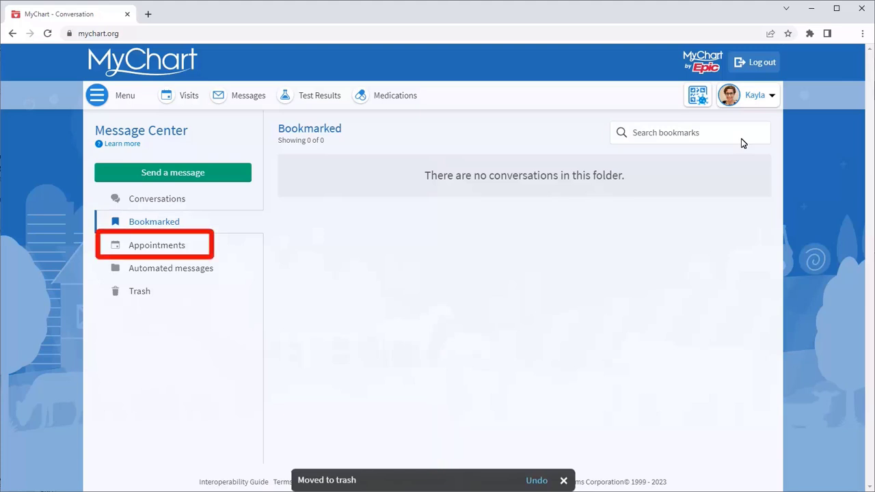
- View the messages in the Appointments folder and the Automated messages folder
{"action": "left_click", "coordinate": [157, 246]}
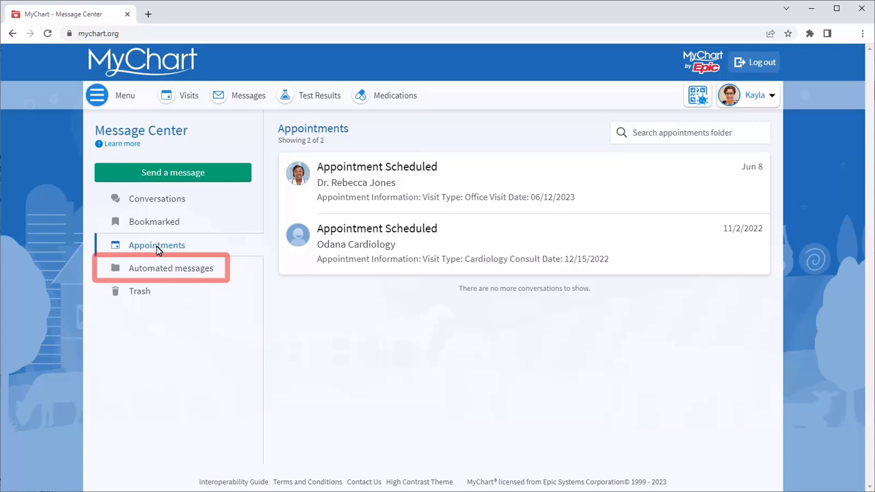
{"action": "left_click", "coordinate": [144, 272]}
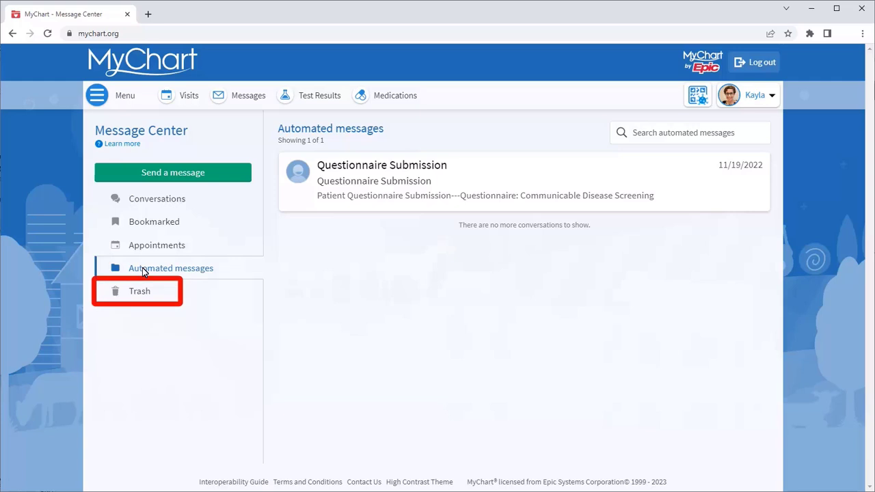
- Open the "Shoulder exercises" conversation in the trash and restore it
{"action": "left_click", "coordinate": [116, 293]}
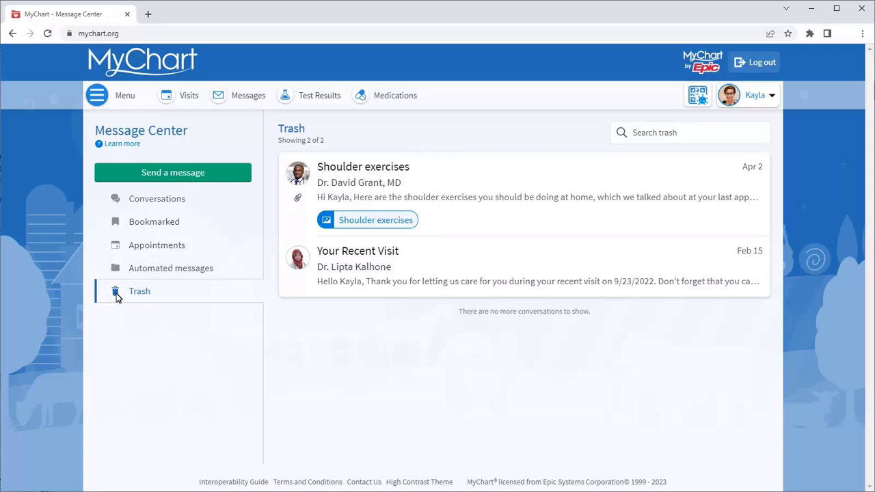
{"action": "left_click", "coordinate": [363, 191]}
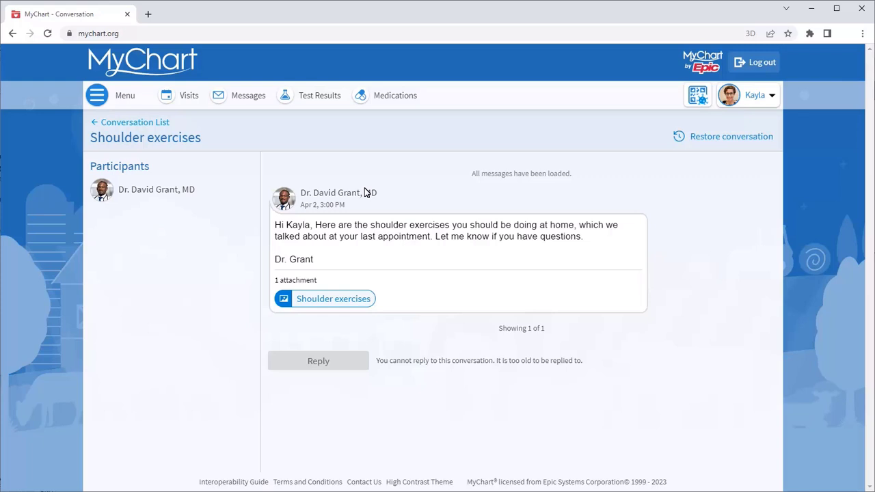
{"action": "left_click", "coordinate": [719, 137]}
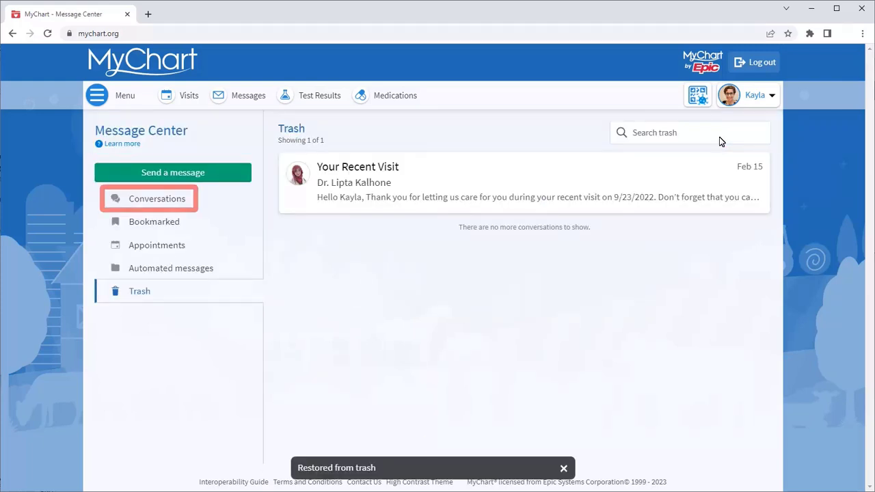
- Return to the Conversations folder and search its conversations for "probiotic"
{"action": "left_click", "coordinate": [162, 205]}
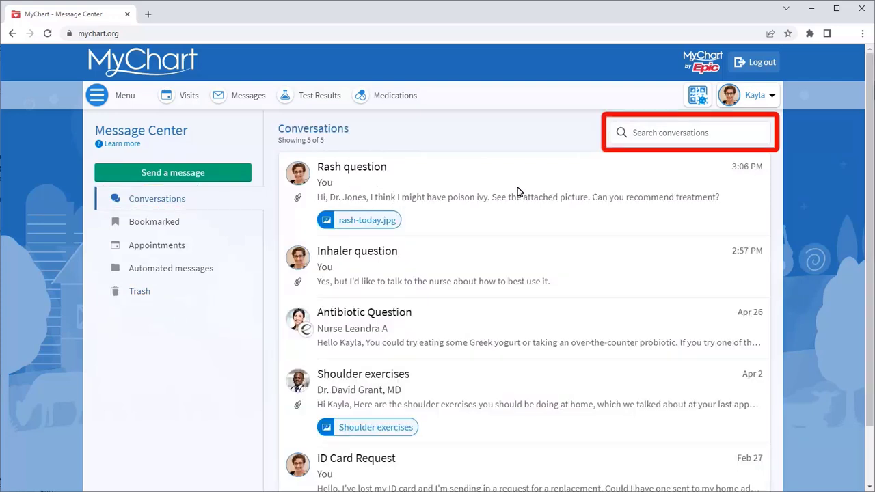
{"action": "left_click", "coordinate": [656, 136]}
{"action": "type", "text": "probiotic"}
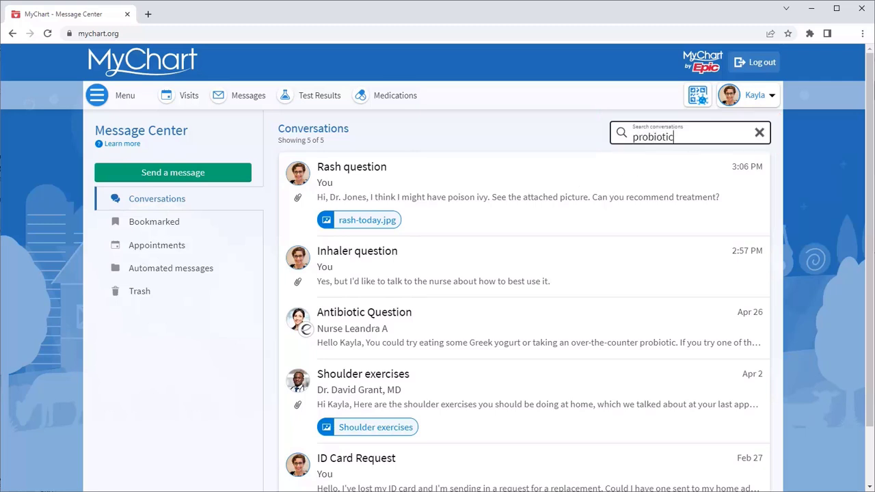
{"action": "key", "text": "Return"}
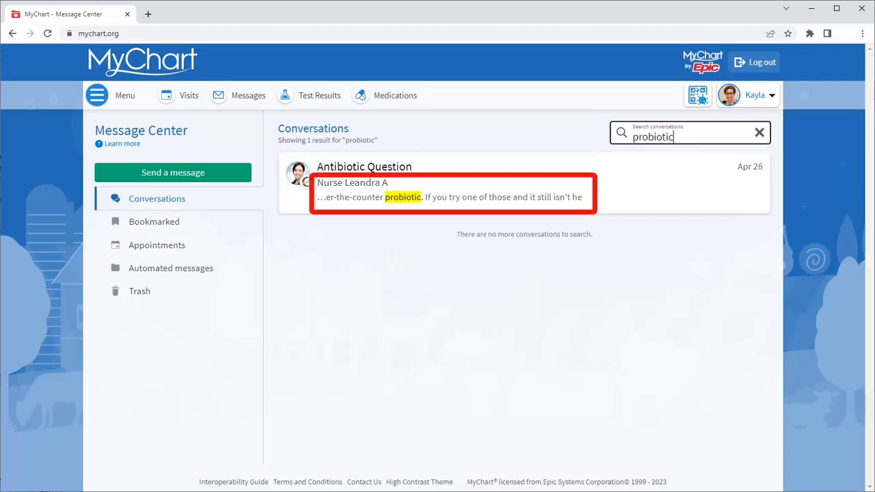